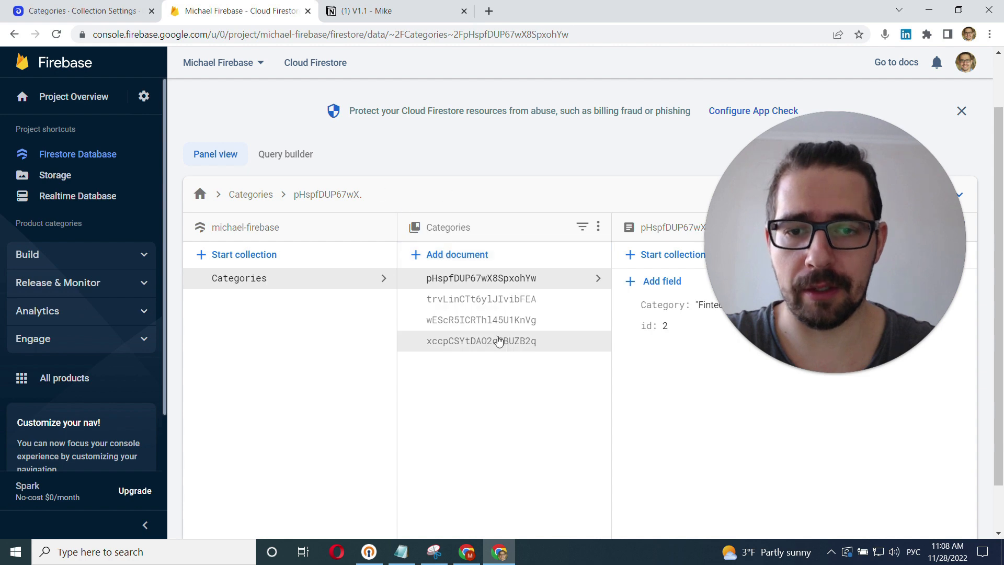
{"action": "left_click_drag", "start_coordinate": [772, 285], "coordinate": [742, 307]}
{"action": "mouse_move", "coordinate": [752, 423]}
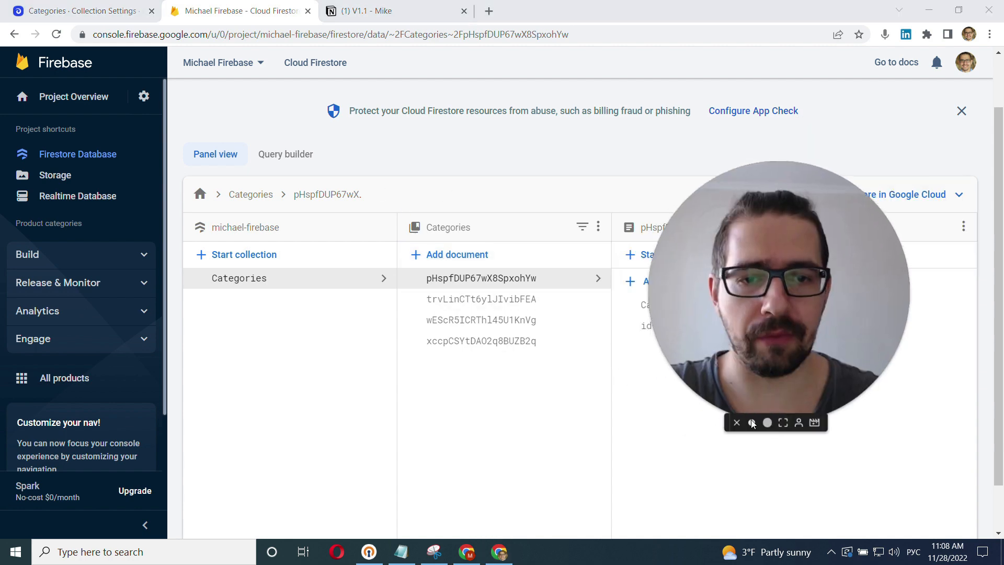
{"action": "left_click", "coordinate": [752, 424]}
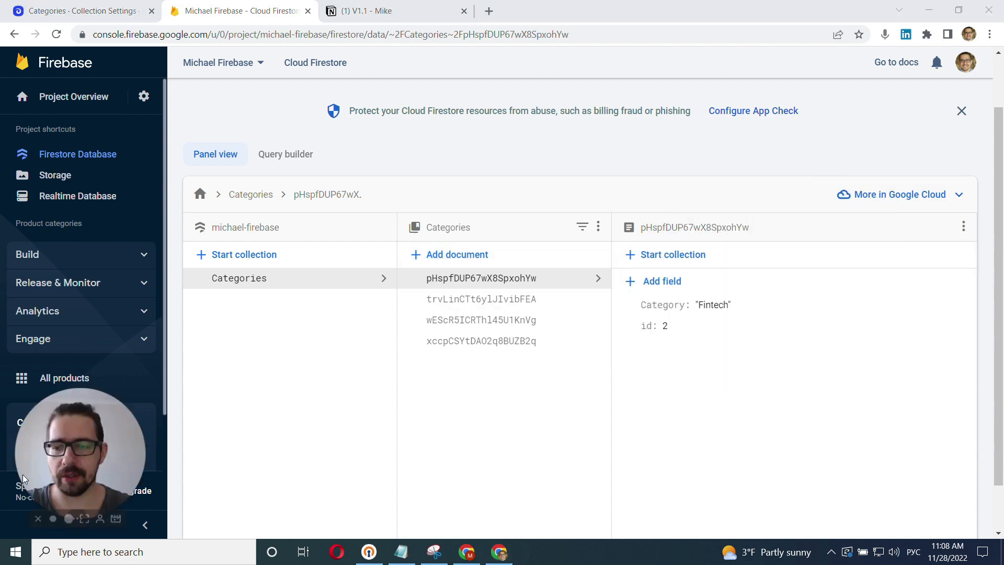
Step: Inspect the trvLinCTt6ylJIvibFEA and wEScR5ICRThl45U1KnVg documents of the Firestore Categories collection, and switch to the Categories collection in Jet Admin
{"action": "left_click", "coordinate": [490, 301]}
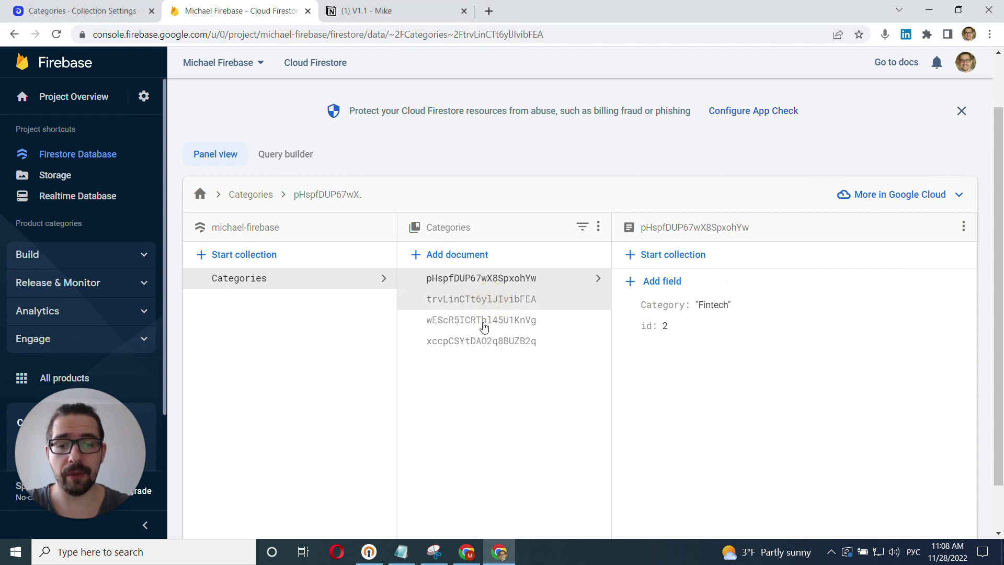
{"action": "left_click", "coordinate": [484, 321]}
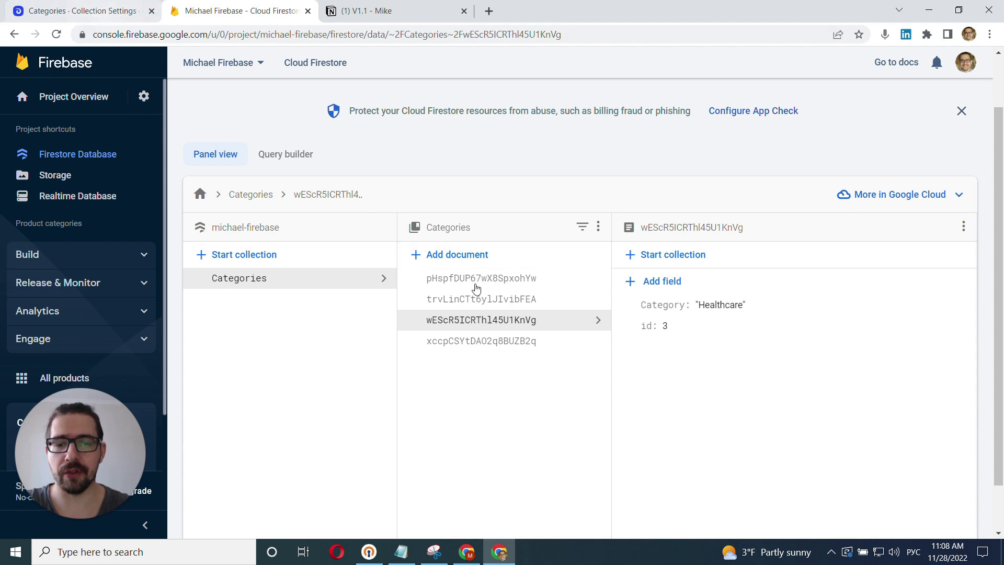
{"action": "left_click", "coordinate": [89, 12]}
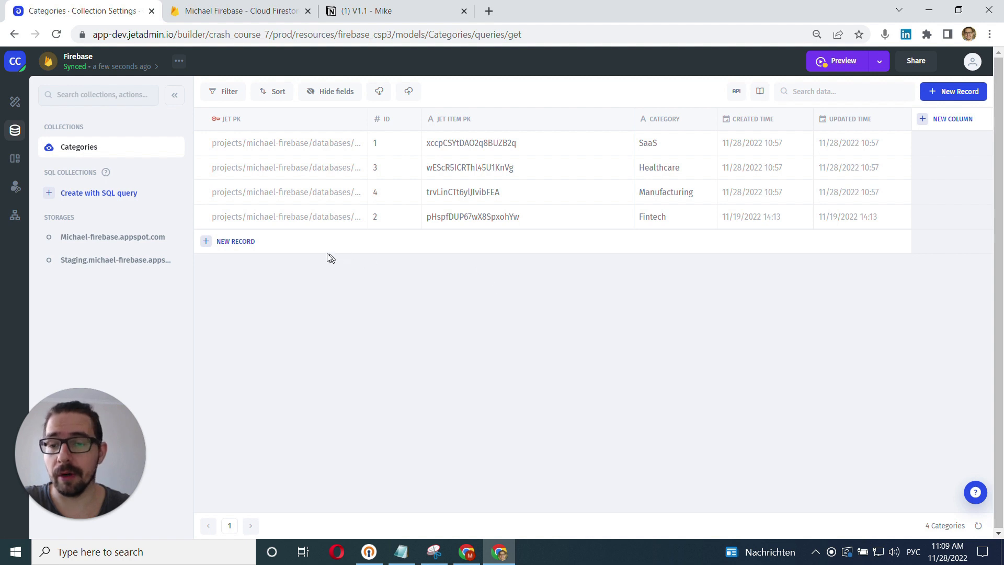
Step: View the new-record form of the Categories collection and close it without creating a record
{"action": "left_click", "coordinate": [235, 244]}
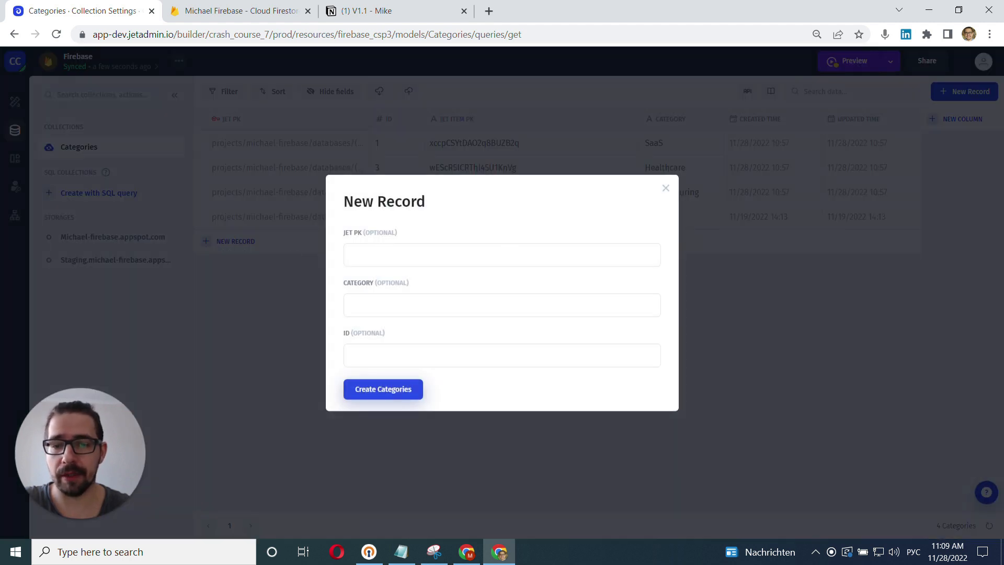
{"action": "left_click", "coordinate": [666, 188]}
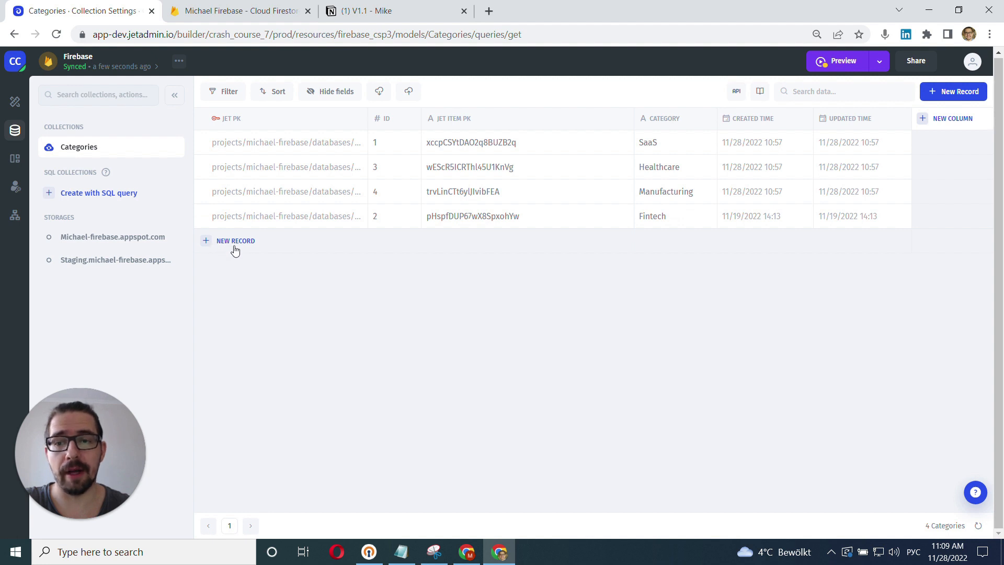
{"action": "left_click", "coordinate": [954, 92]}
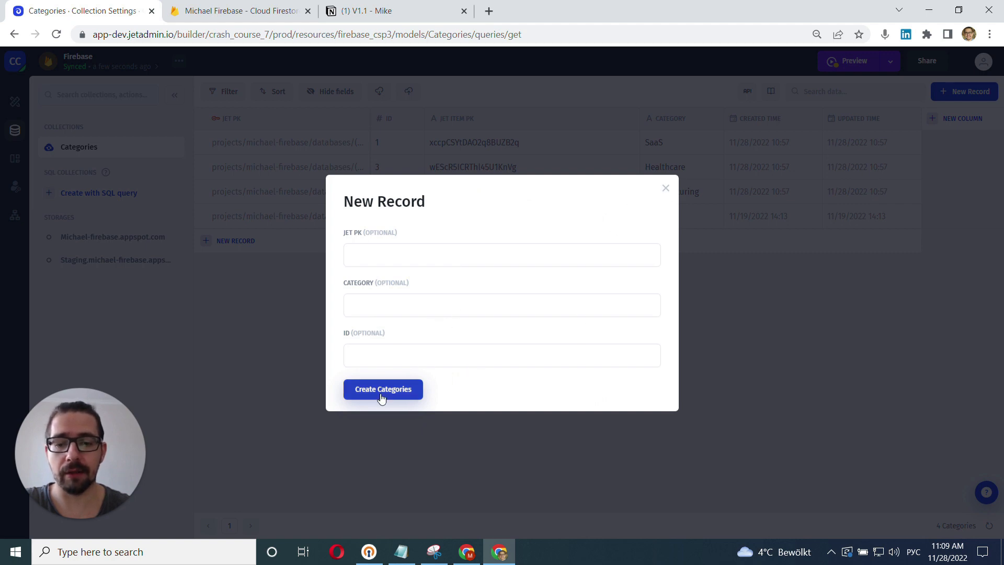
{"action": "left_click", "coordinate": [666, 190]}
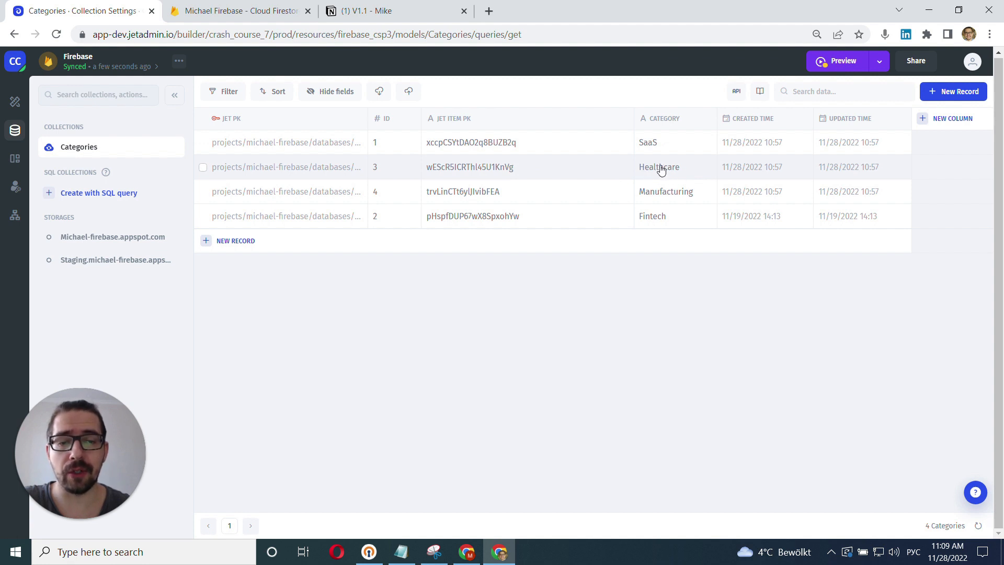
Step: Change the category of the Healthcare record with ID 3 to Education in the Categories table
{"action": "double_click", "coordinate": [679, 168]}
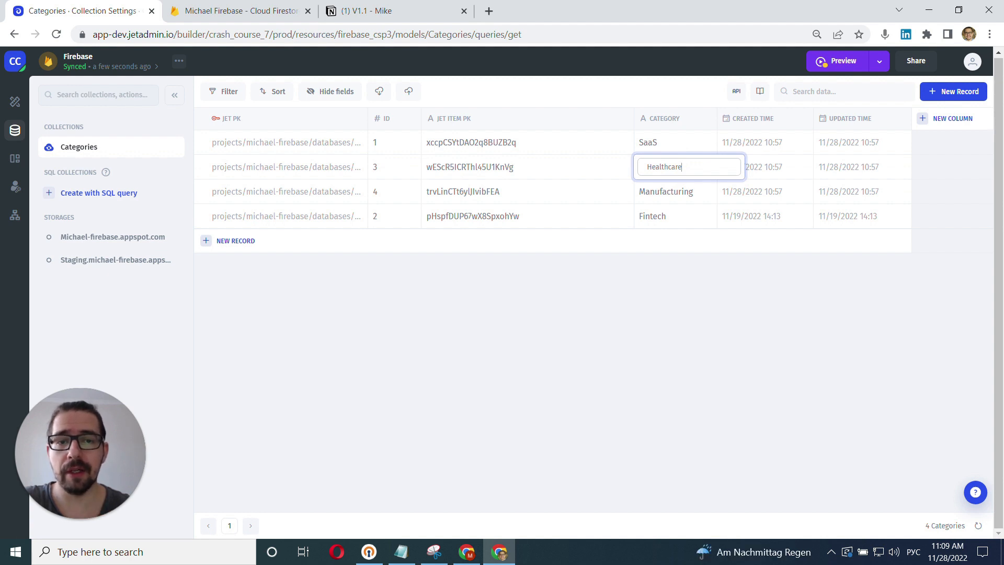
{"action": "double_click", "coordinate": [690, 167]}
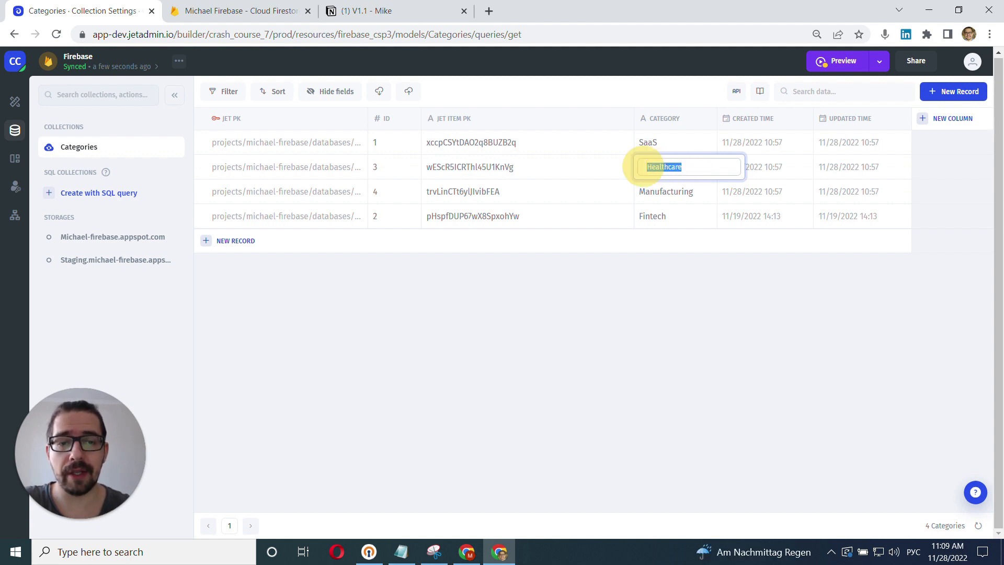
{"action": "key", "text": "BackSpace"}
{"action": "key", "text": "alt+shift"}
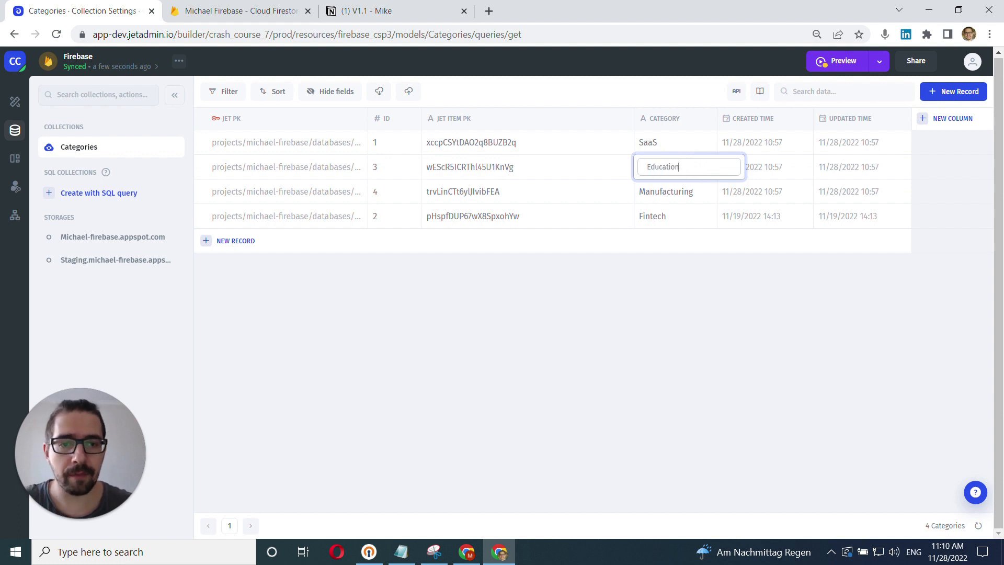
{"action": "key", "text": "Return"}
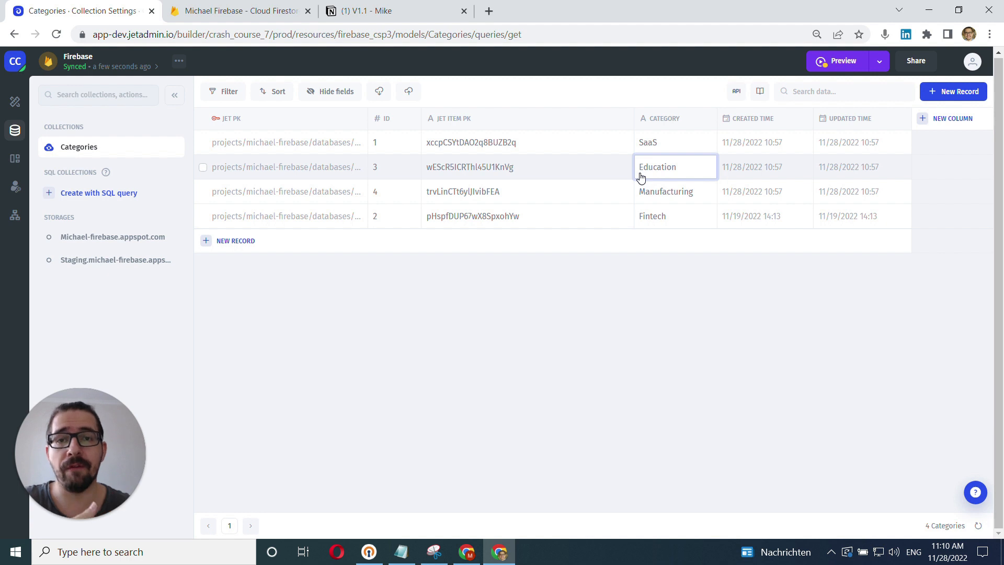
Step: View the Firebase resource's sync options, and switch to the Firebase console to check the edited Categories document
{"action": "left_click", "coordinate": [179, 61]}
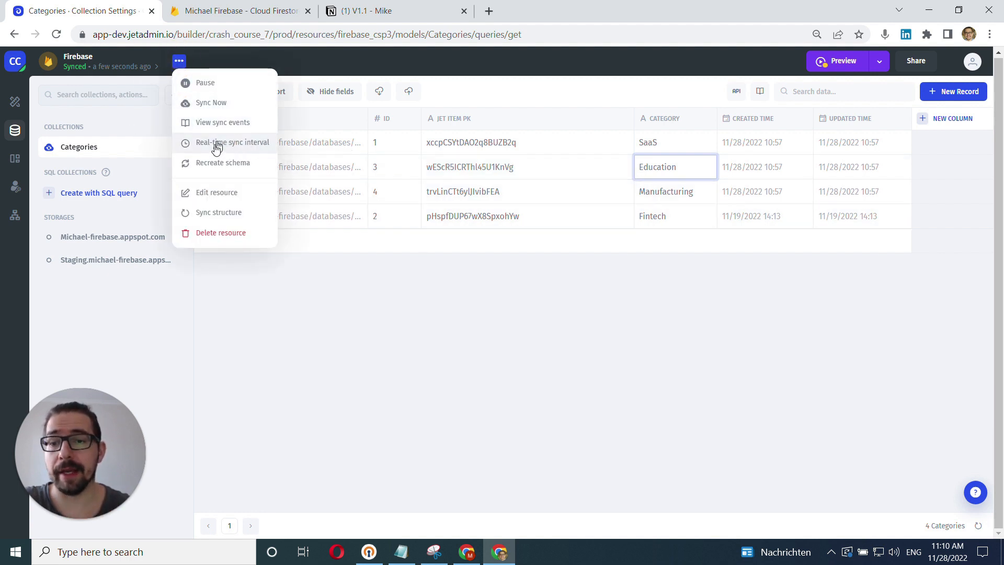
{"action": "left_click", "coordinate": [585, 316]}
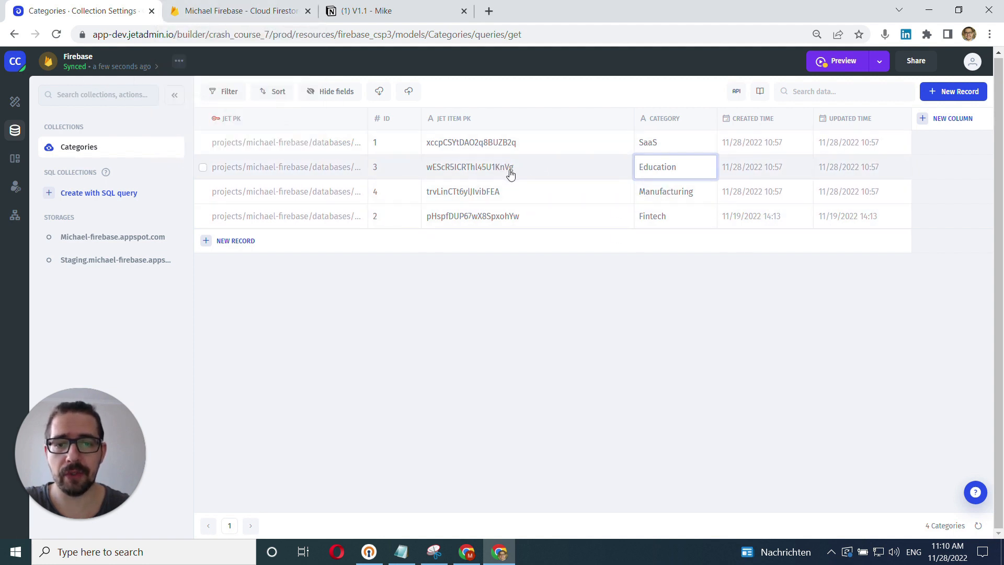
{"action": "left_click", "coordinate": [250, 12]}
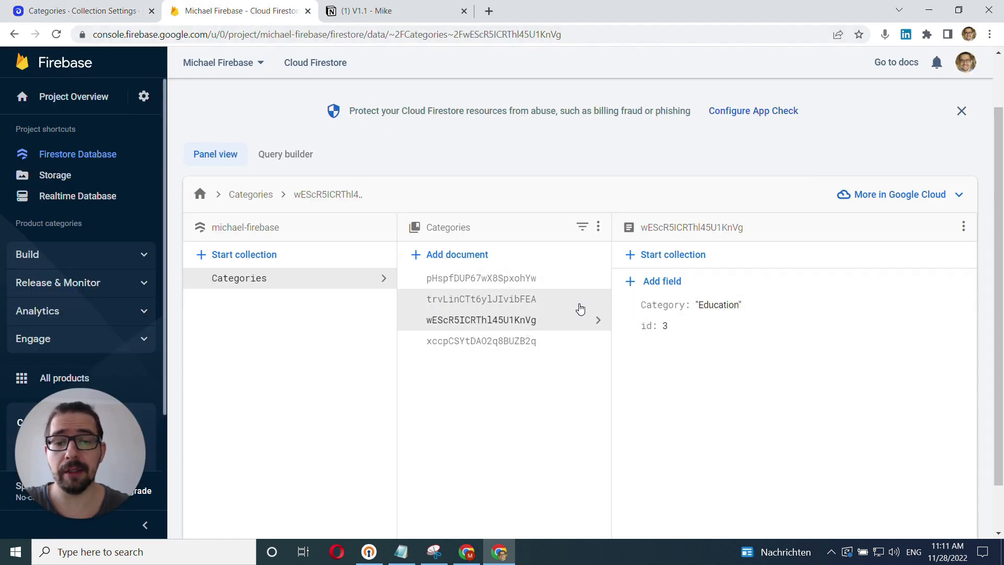
Step: Set the Category field of Firestore document wEScR5ICRThl45U1KnVg to Healthcare, and refresh the Categories collection in Jet Admin
{"action": "left_click", "coordinate": [719, 309]}
{"action": "left_click", "coordinate": [813, 330]}
{"action": "double_click", "coordinate": [814, 330]}
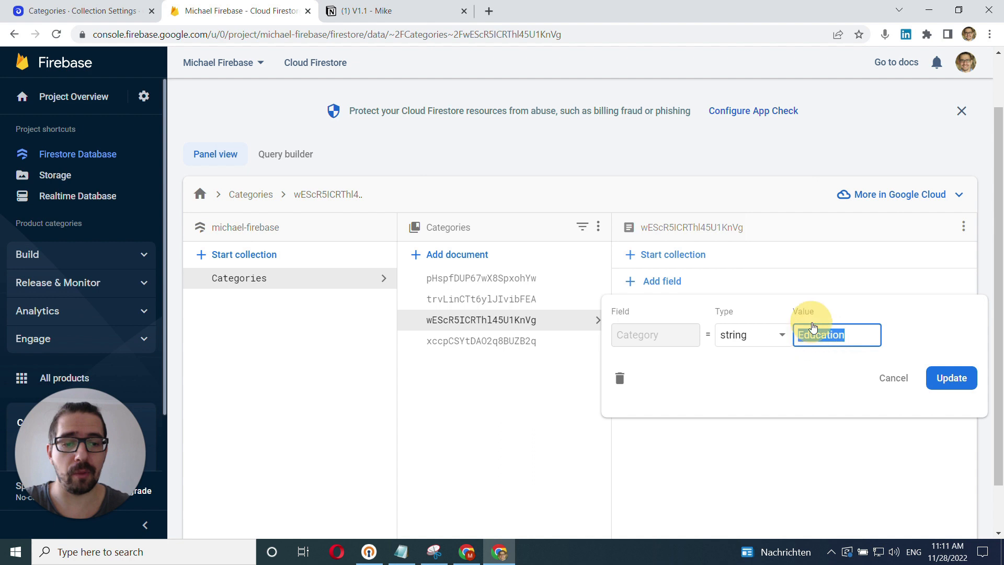
{"action": "type", "text": "Healthcare"}
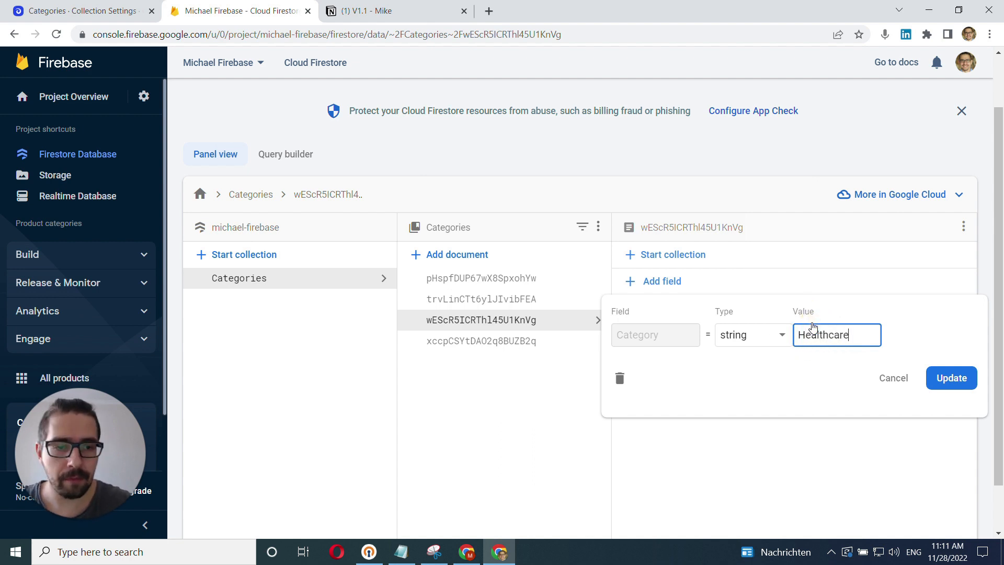
{"action": "left_click", "coordinate": [951, 378]}
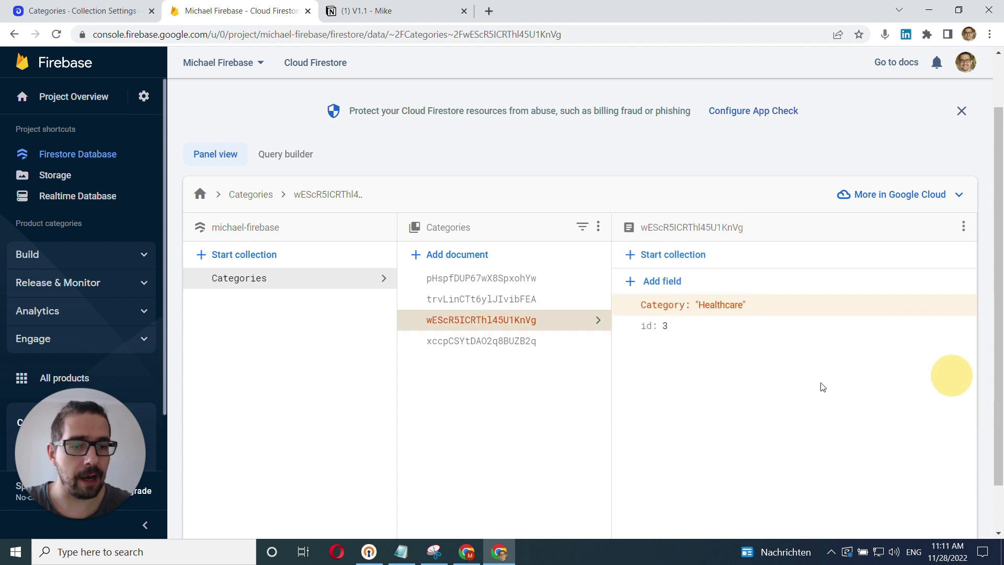
{"action": "left_click", "coordinate": [86, 11]}
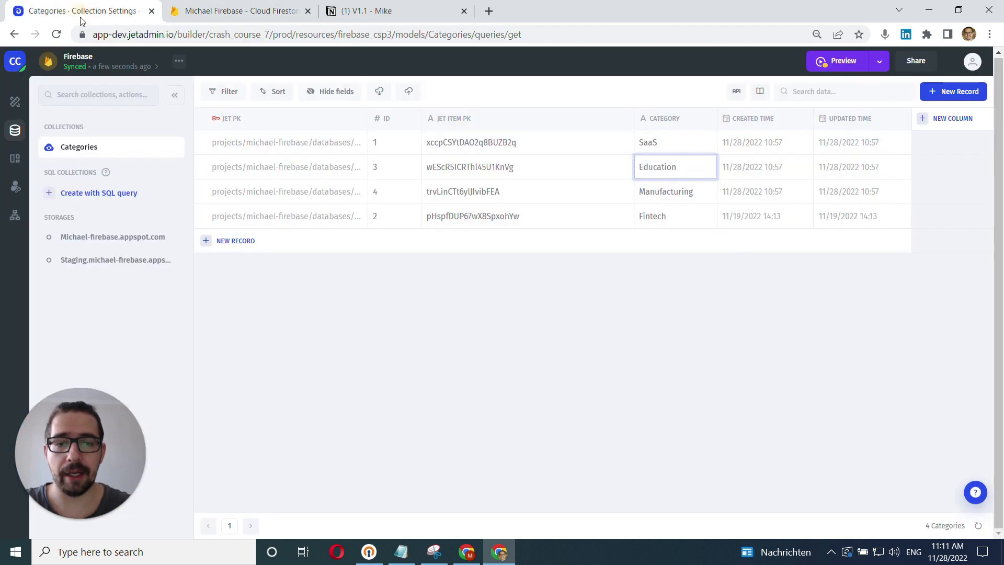
{"action": "left_click", "coordinate": [978, 526]}
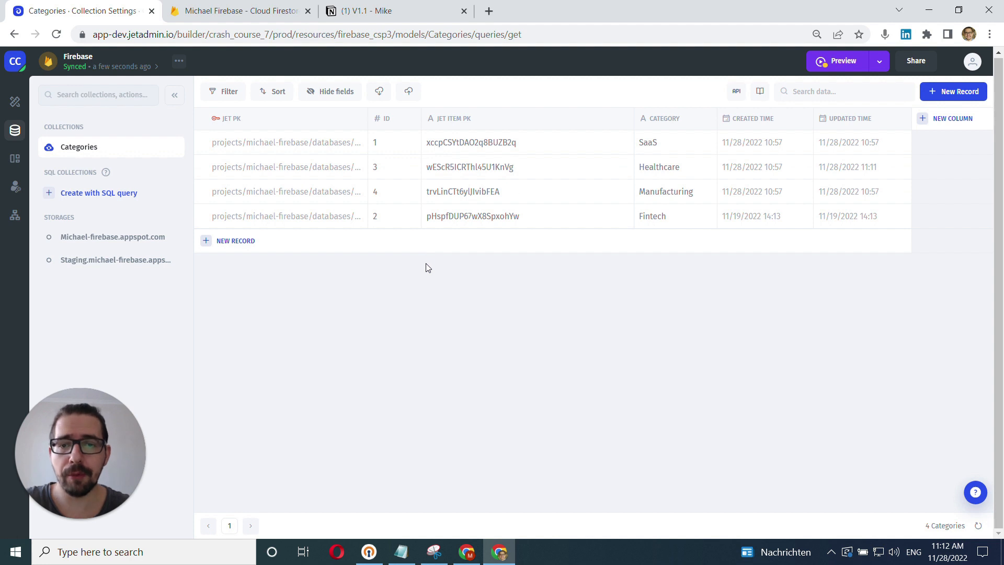
Step: Export the Categories records as a CSV file
{"action": "left_click", "coordinate": [409, 93]}
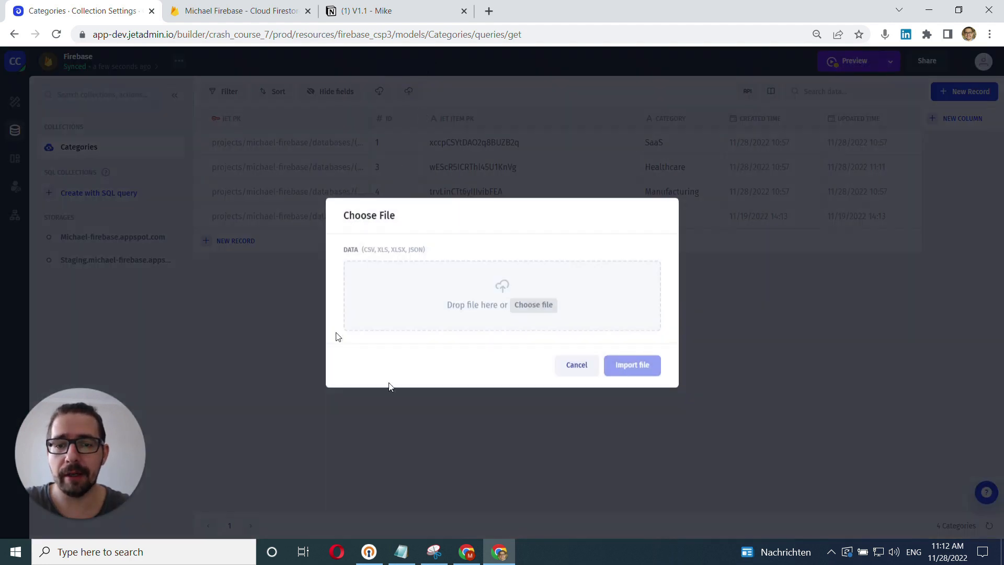
{"action": "left_click", "coordinate": [575, 366]}
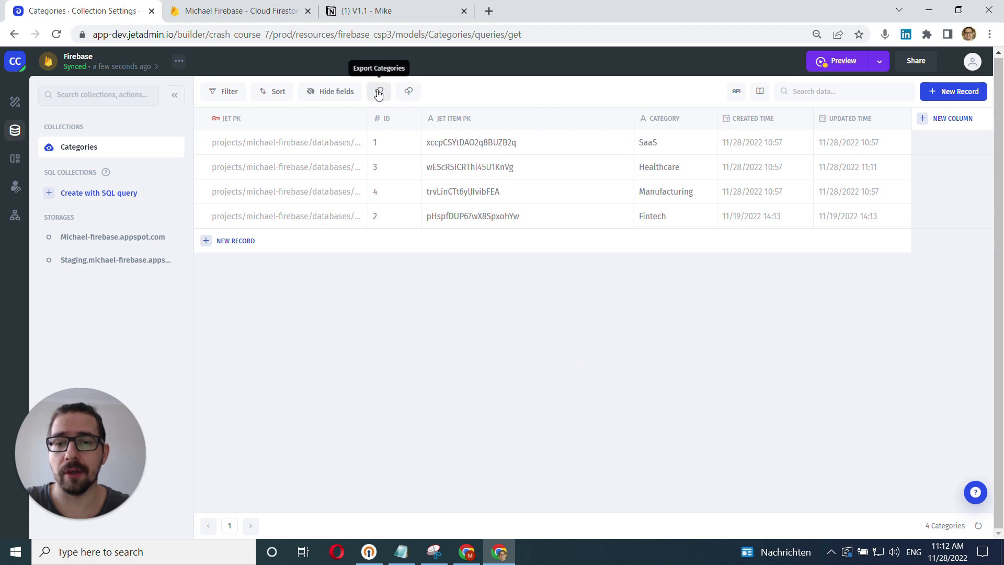
{"action": "left_click", "coordinate": [380, 93]}
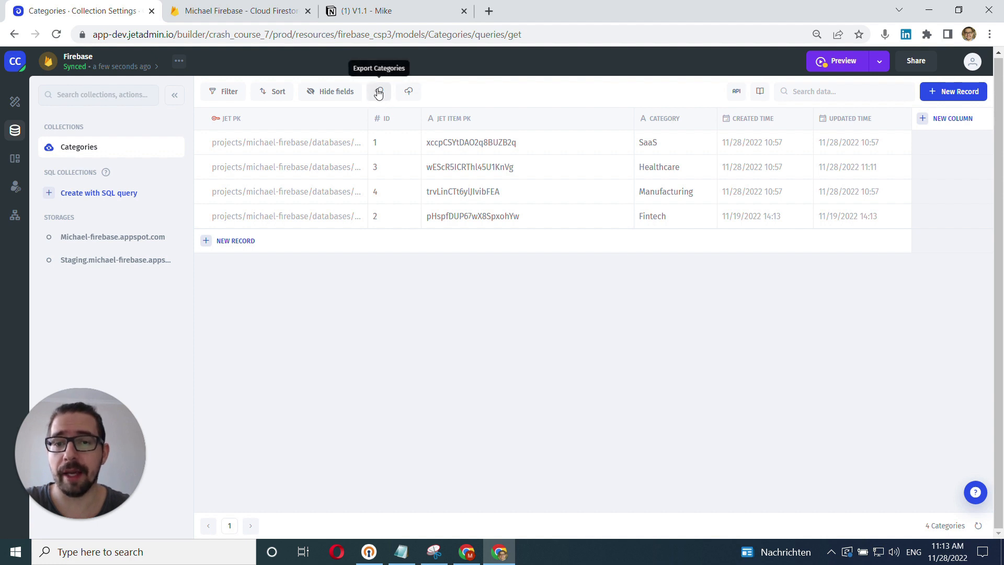
{"action": "left_click", "coordinate": [378, 93]}
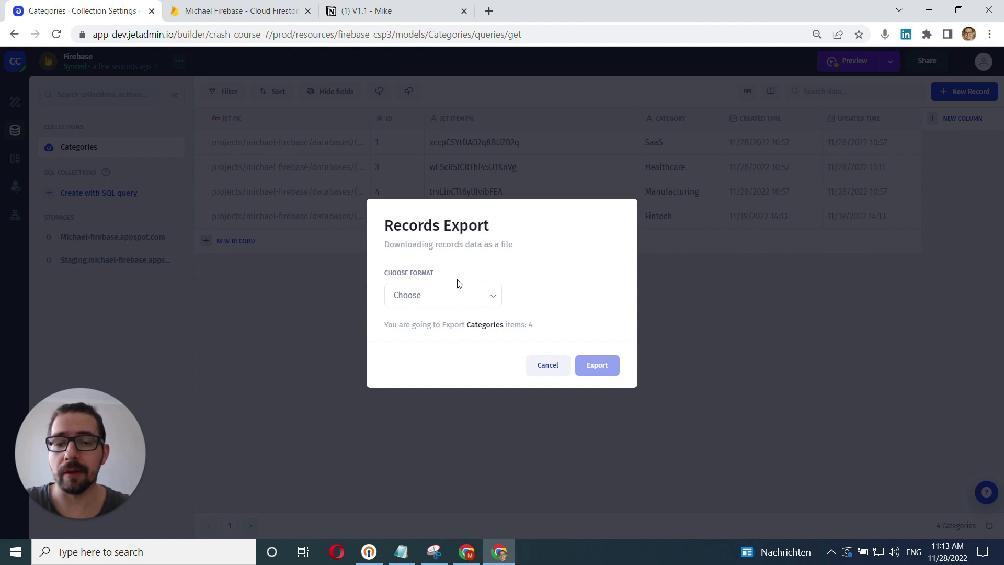
{"action": "left_click", "coordinate": [488, 301]}
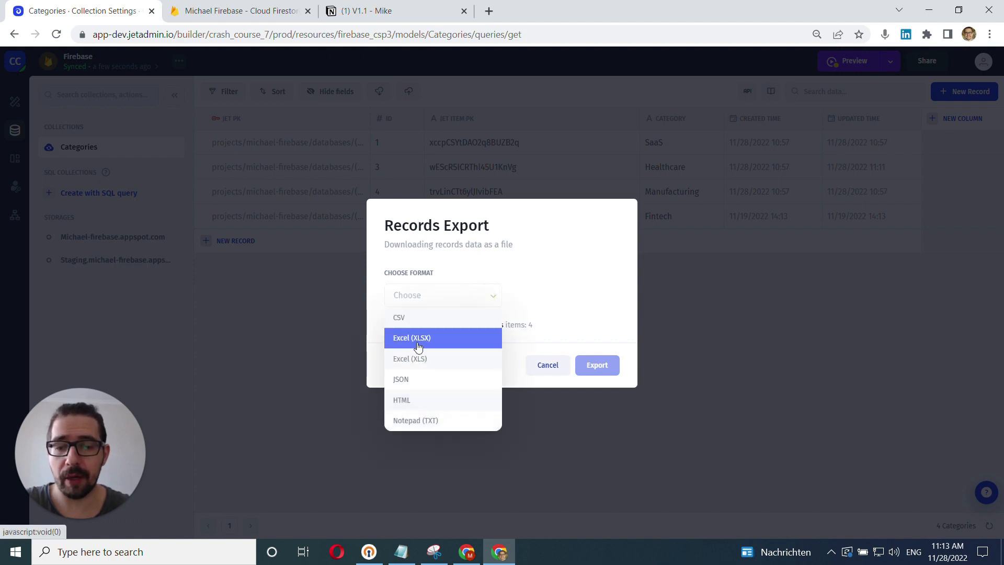
{"action": "left_click", "coordinate": [413, 317]}
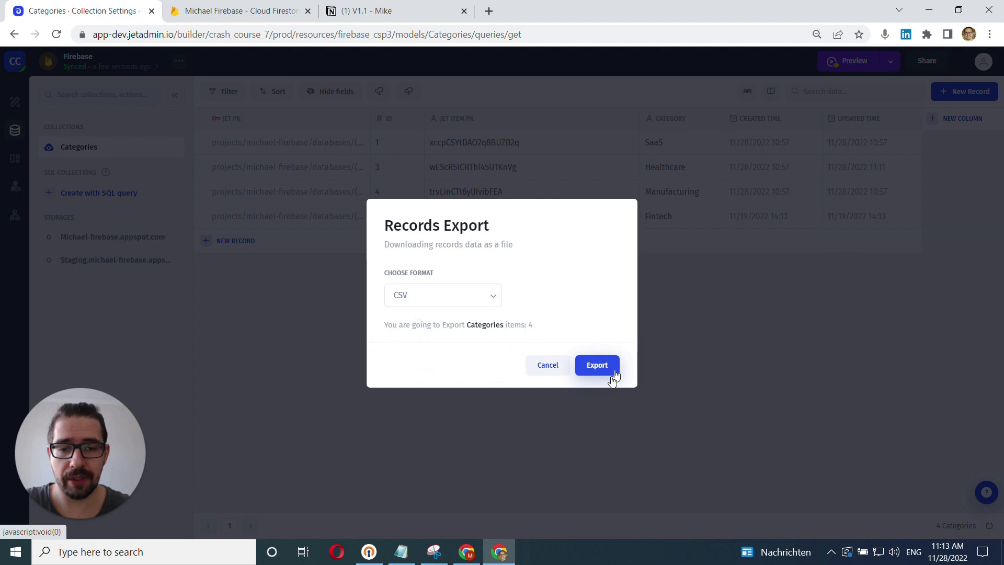
{"action": "left_click", "coordinate": [599, 363]}
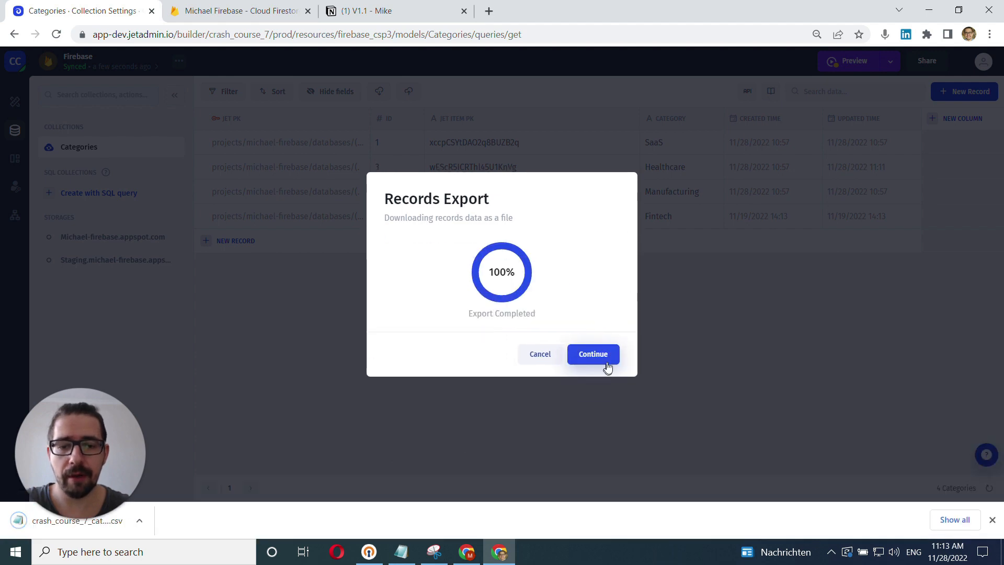
{"action": "left_click", "coordinate": [596, 355]}
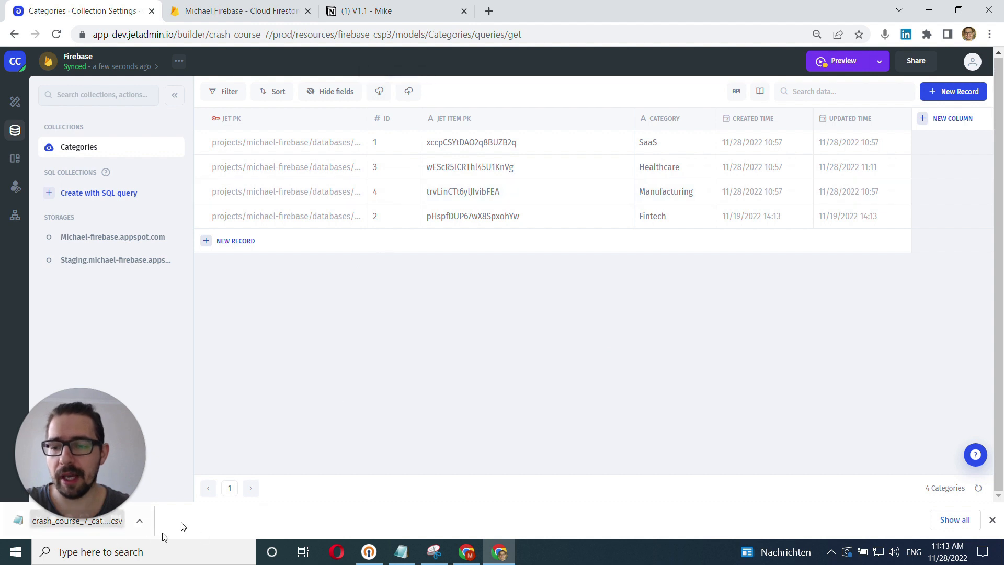
Step: Import the exported file crash_course_7_categories_2022-11-28_11-13-13 from the Downloads folder into the Categories collection
{"action": "left_click", "coordinate": [408, 91]}
{"action": "left_click", "coordinate": [534, 291]}
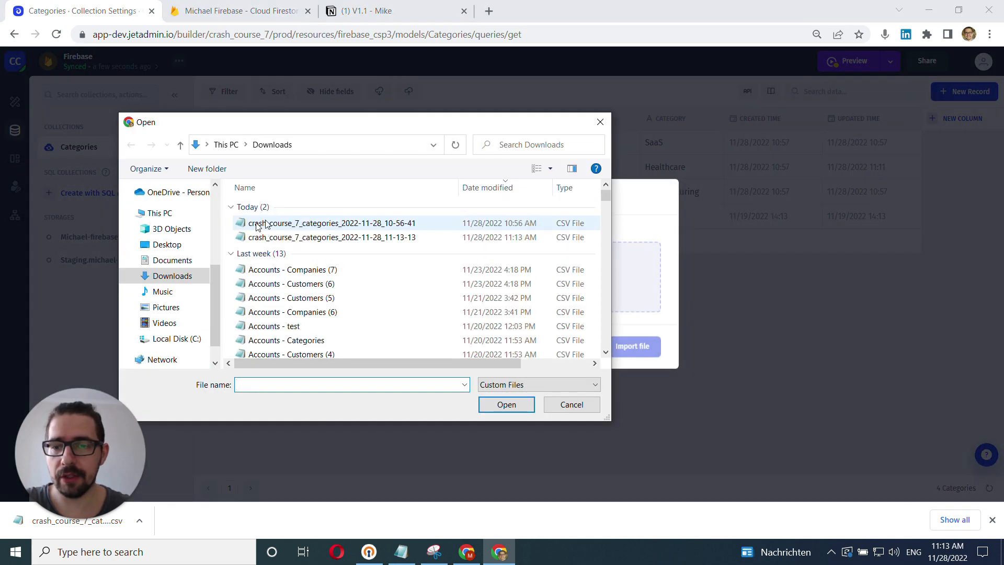
{"action": "left_click", "coordinate": [333, 223]}
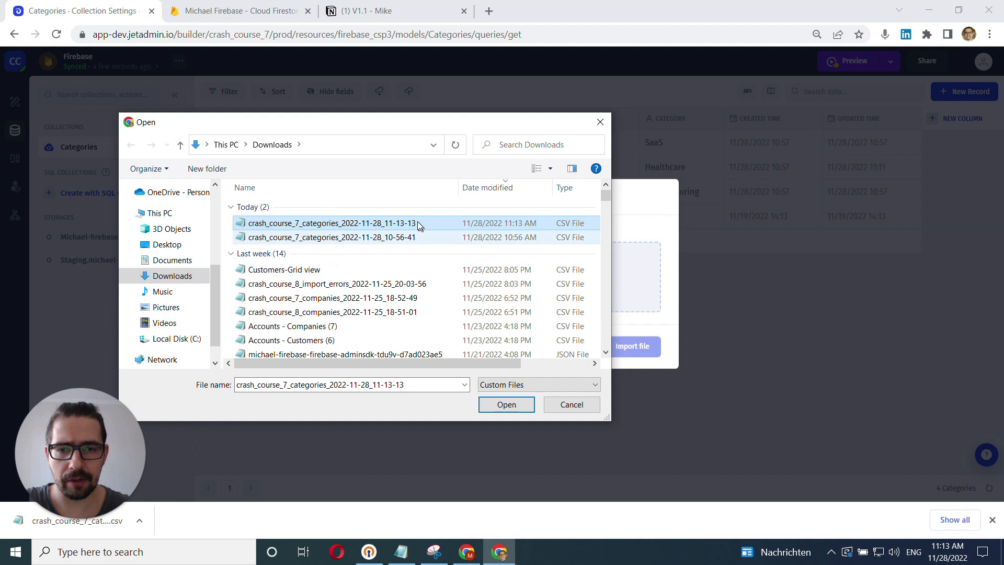
{"action": "left_click", "coordinate": [507, 406]}
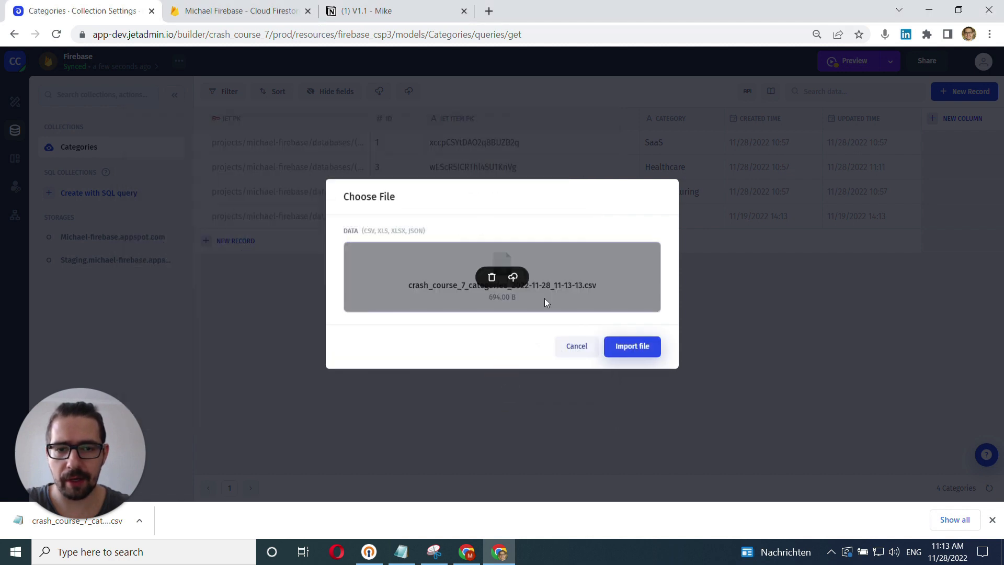
{"action": "left_click", "coordinate": [641, 349]}
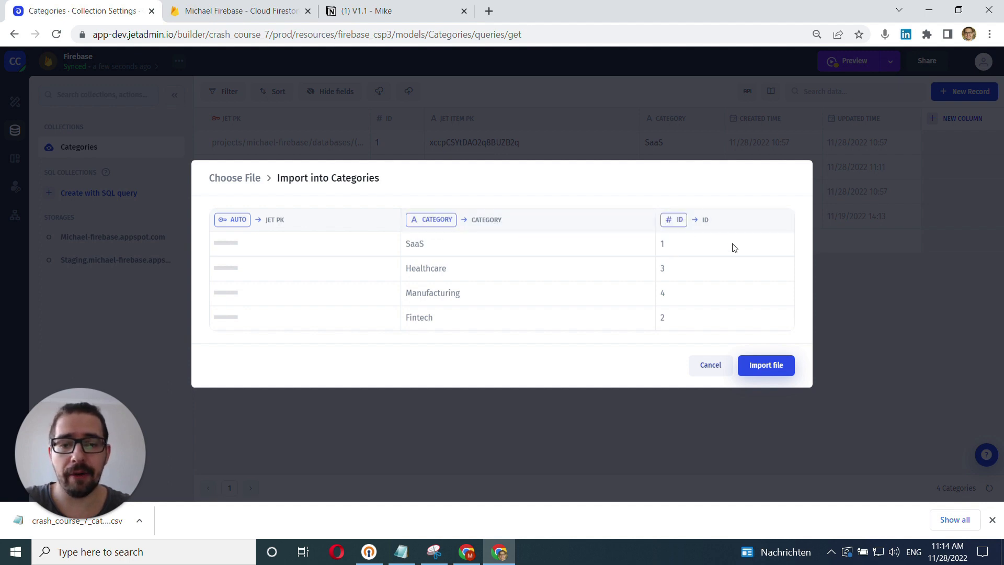
{"action": "left_click", "coordinate": [773, 368]}
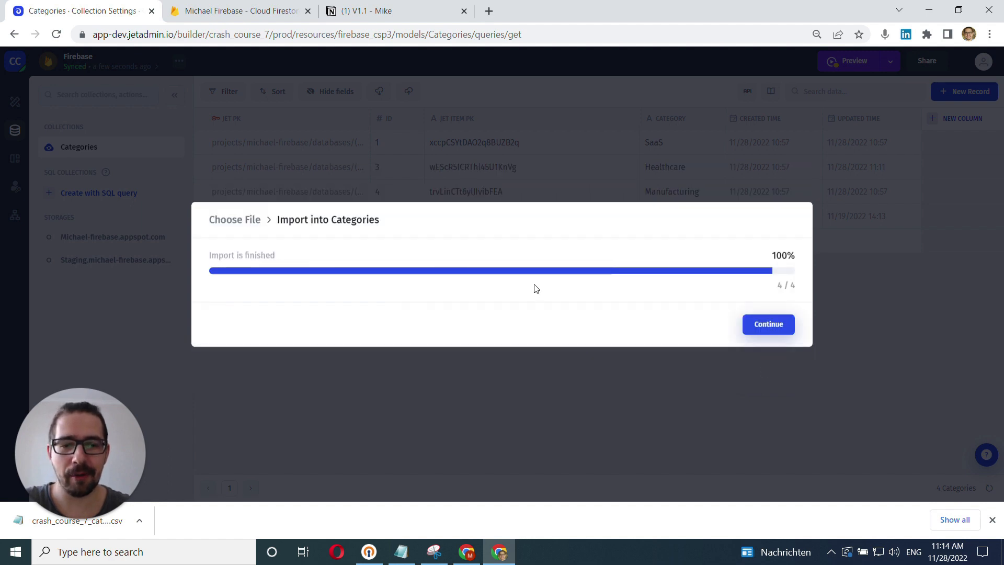
{"action": "left_click", "coordinate": [773, 325]}
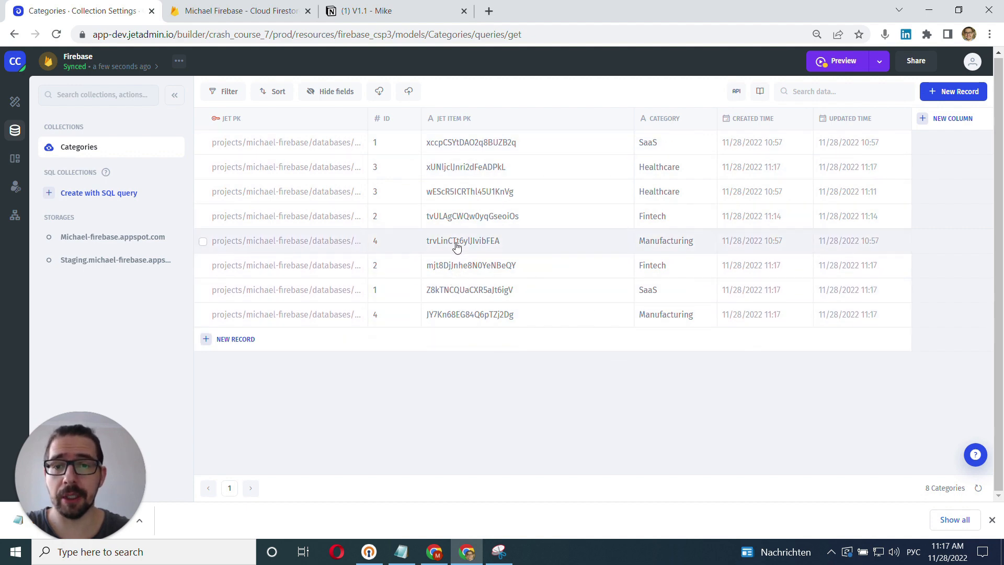
Step: Check the imported Categories documents in the Firebase console, and return to the Categories collection in Jet Admin
{"action": "left_click", "coordinate": [206, 14]}
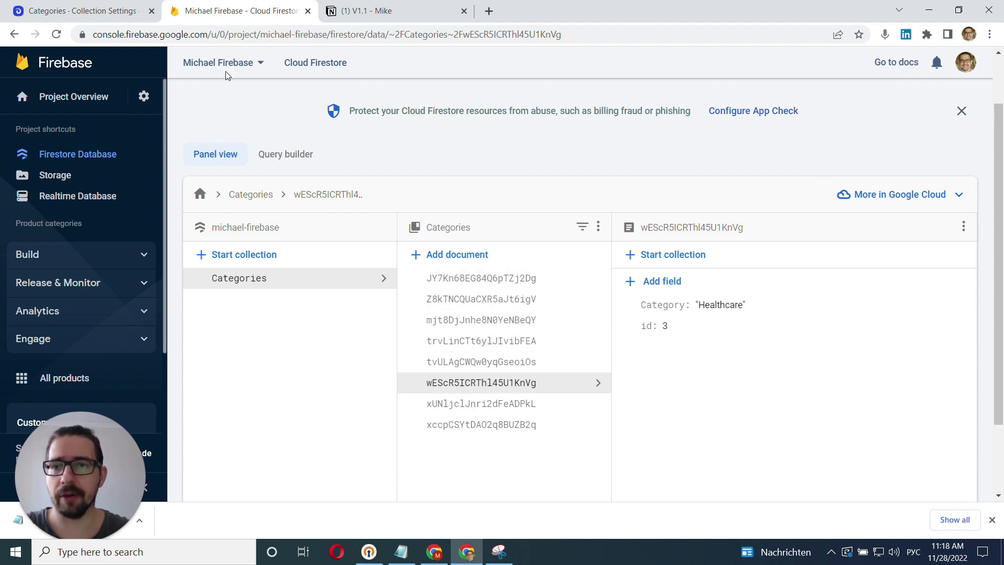
{"action": "left_click", "coordinate": [109, 14]}
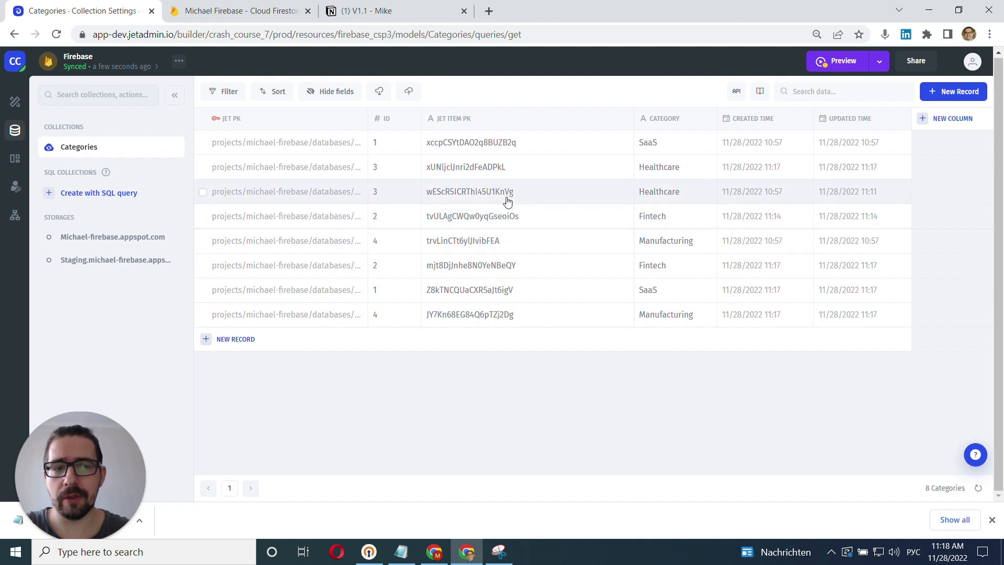
Step: Delete the four duplicate Categories records created at 11:17, check the documents in the Firebase console, and return to Jet Admin
{"action": "left_click", "coordinate": [203, 144]}
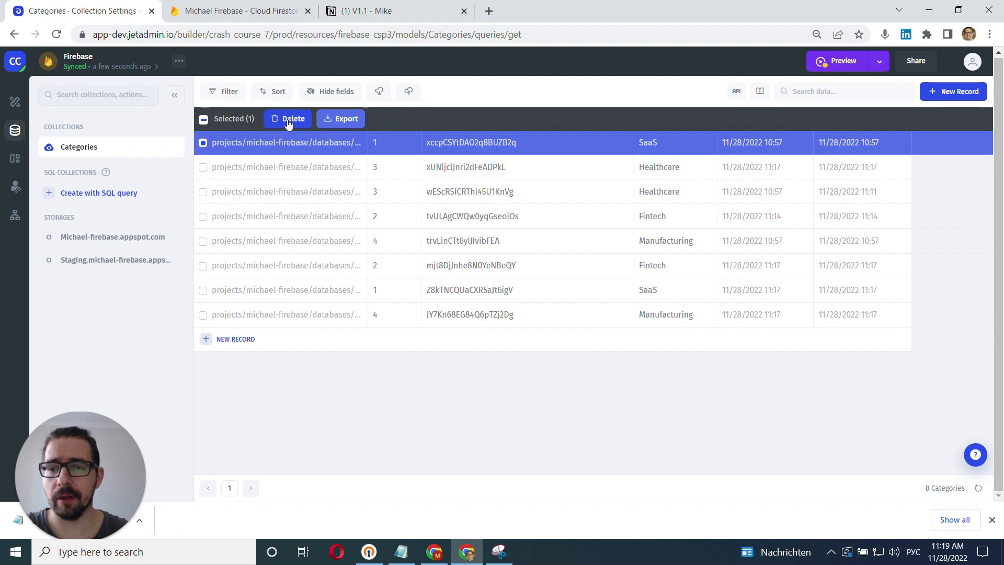
{"action": "left_click", "coordinate": [203, 167]}
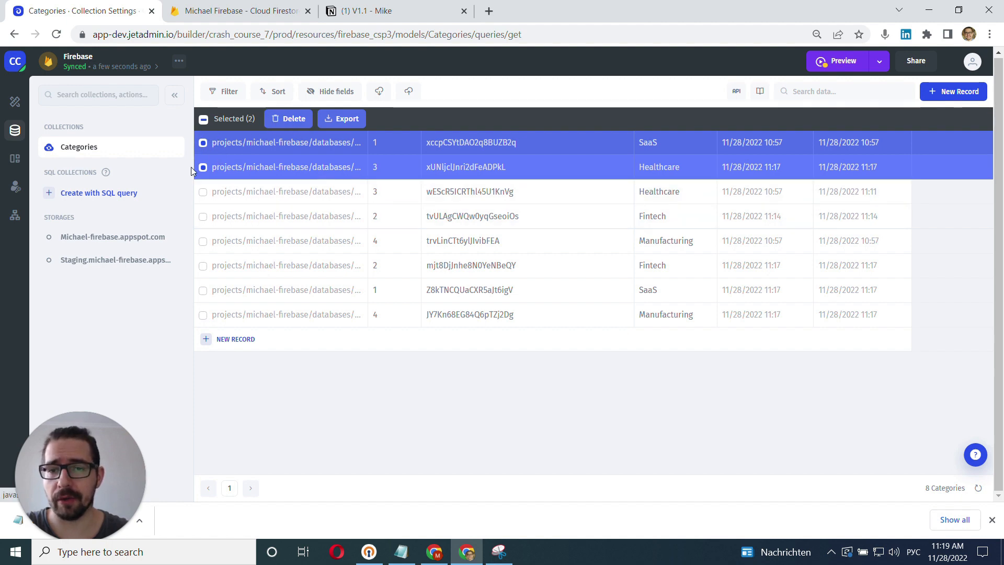
{"action": "left_click", "coordinate": [203, 168]}
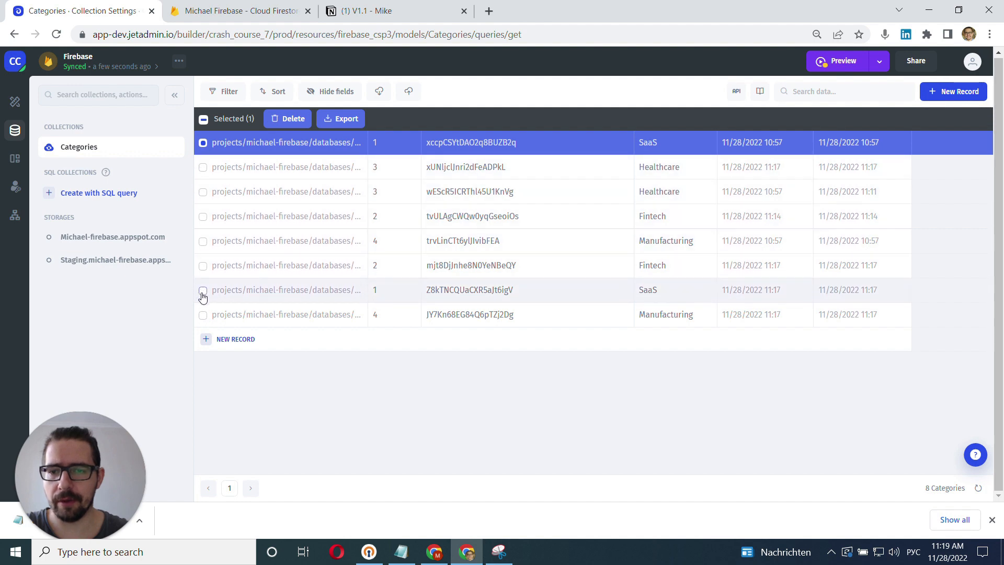
{"action": "left_click", "coordinate": [203, 290]}
{"action": "left_click", "coordinate": [203, 143]}
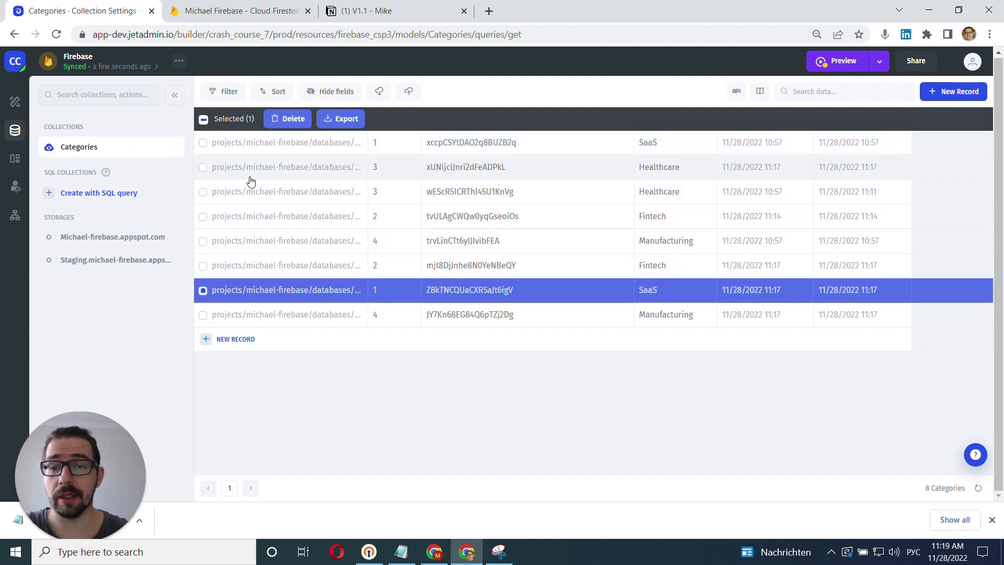
{"action": "left_click", "coordinate": [203, 167]}
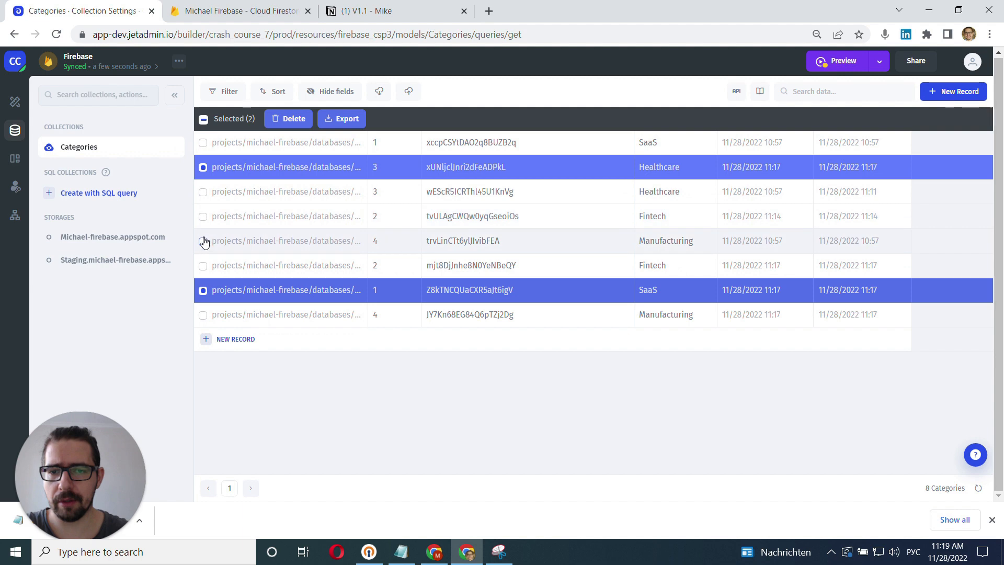
{"action": "left_click", "coordinate": [203, 315]}
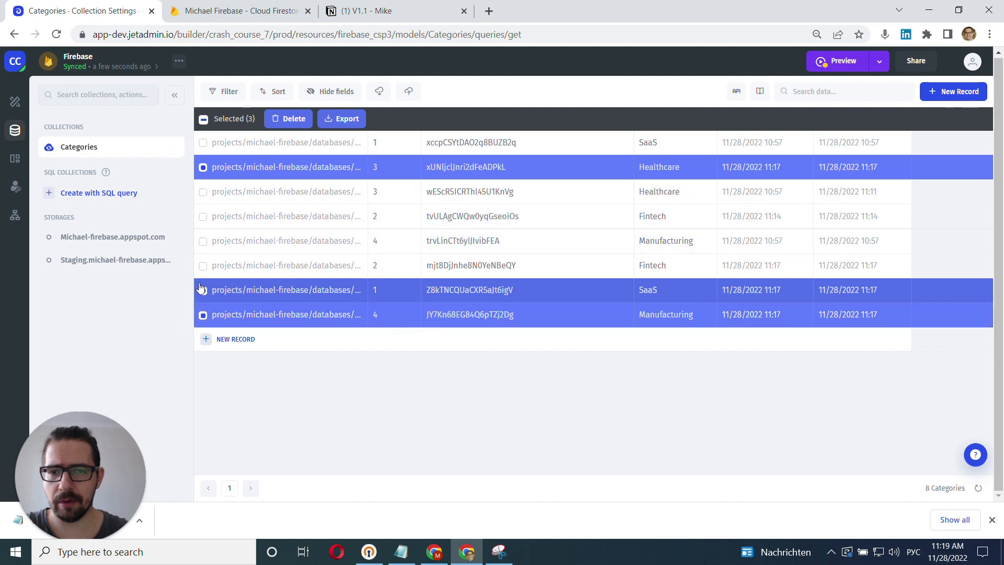
{"action": "left_click", "coordinate": [203, 265]}
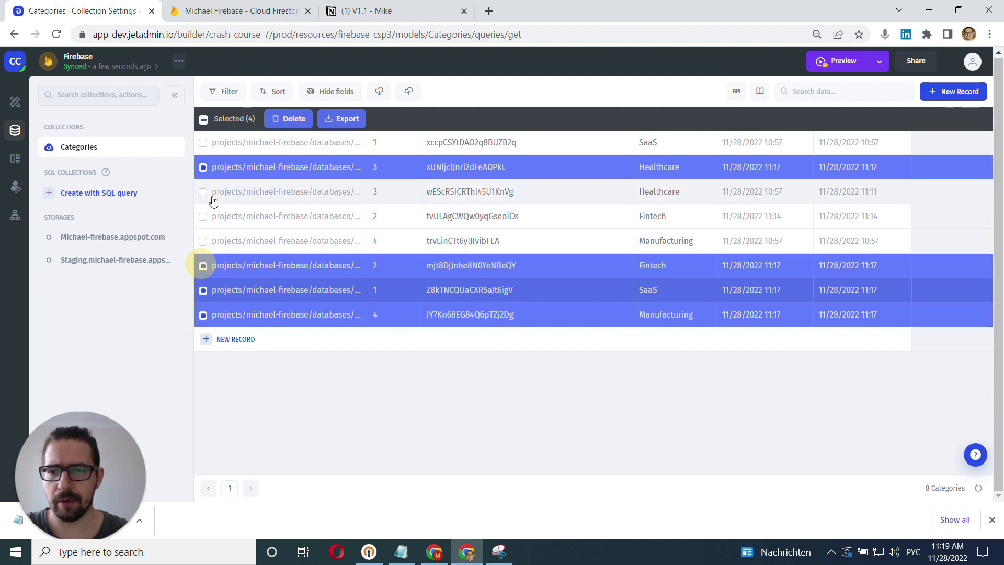
{"action": "left_click", "coordinate": [292, 118]}
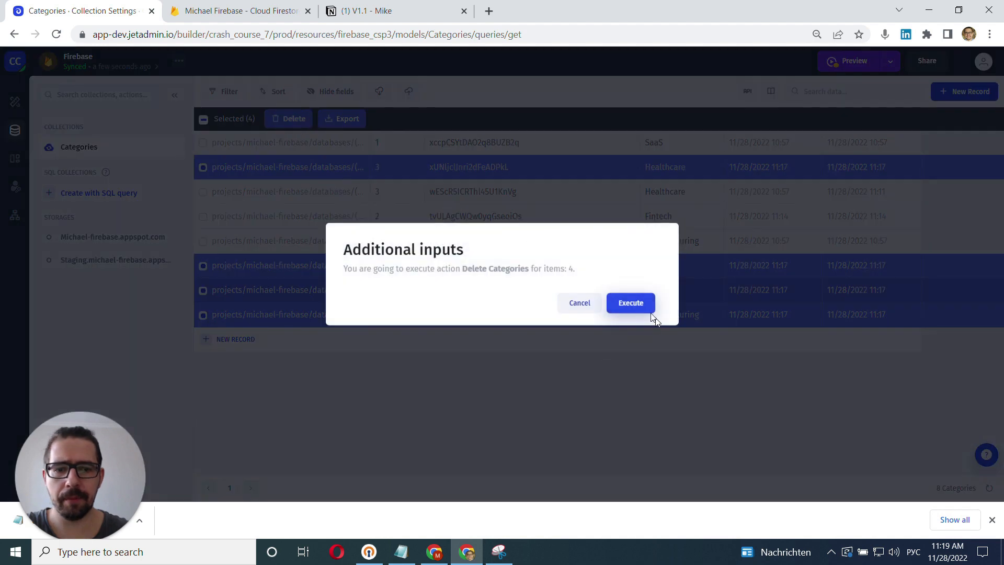
{"action": "left_click", "coordinate": [637, 307]}
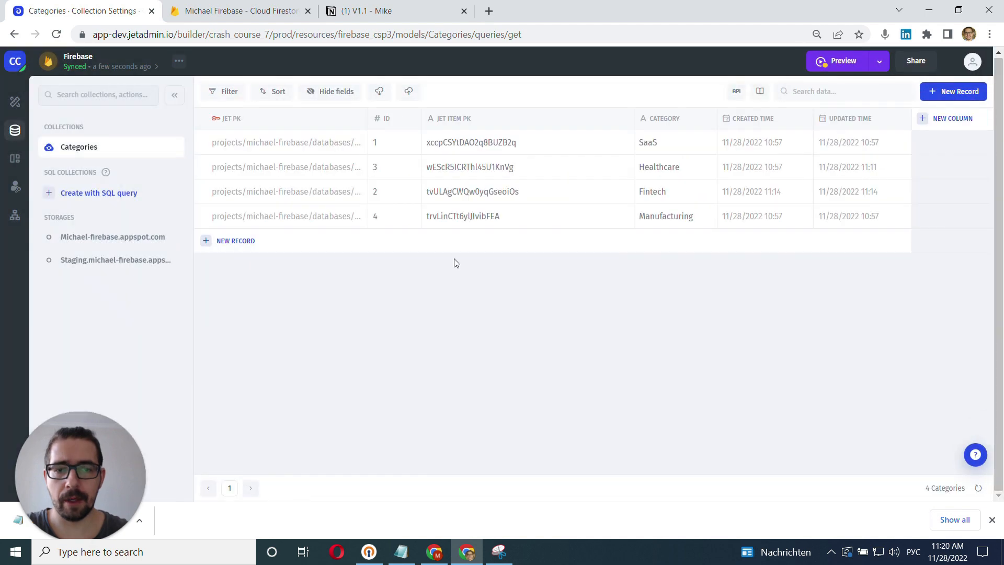
{"action": "left_click", "coordinate": [202, 11]}
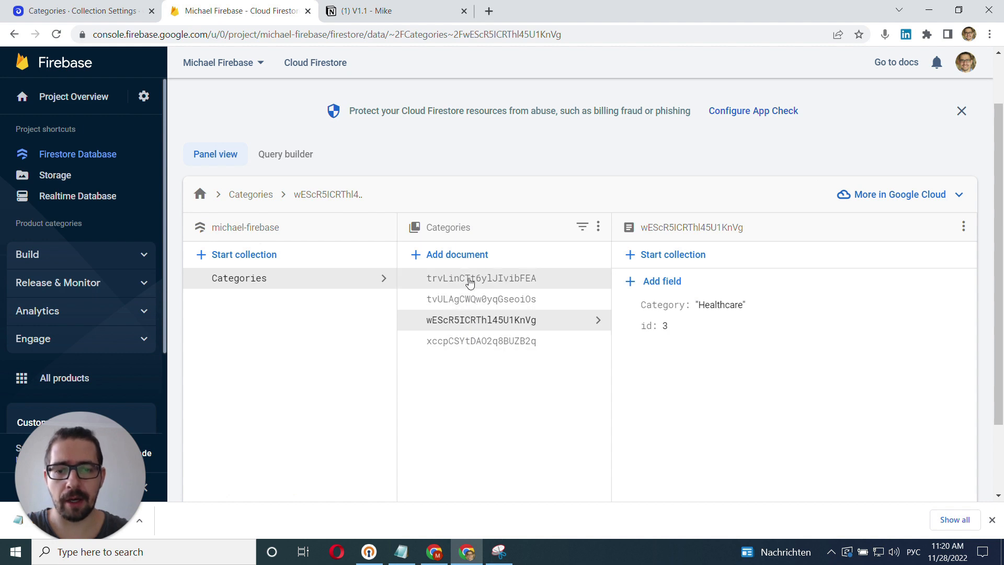
{"action": "left_click", "coordinate": [84, 11]}
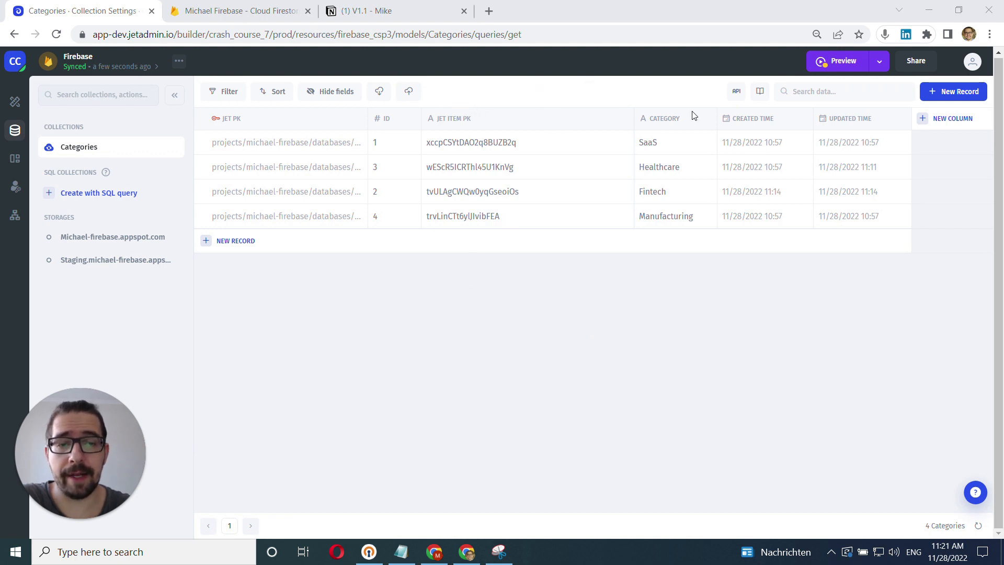
Step: View the Categories collection's API documentation and review the List endpoint's authorization header and request parameters
{"action": "left_click", "coordinate": [737, 93]}
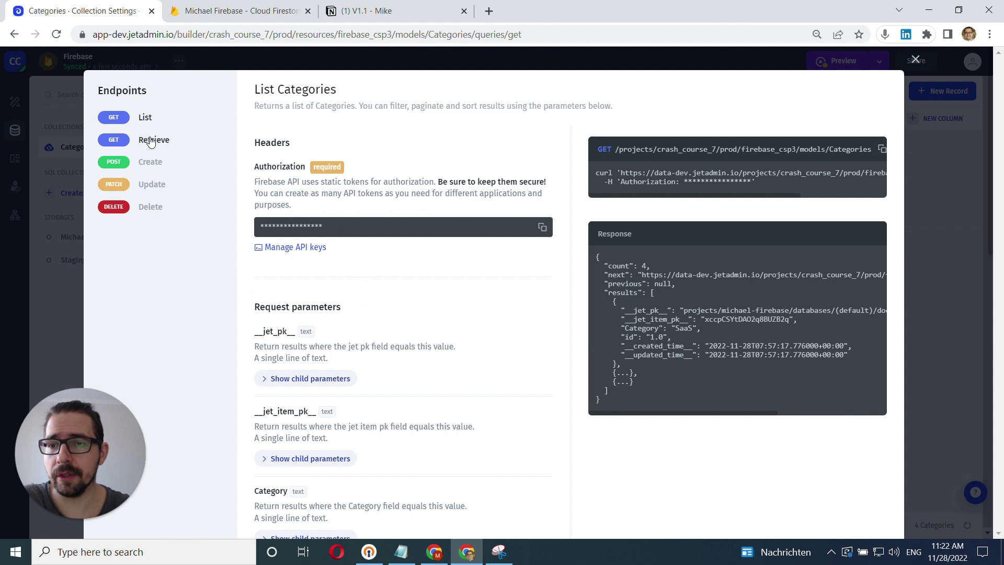
{"action": "scroll", "coordinate": [363, 289], "scroll_direction": "down", "scroll_amount": 5}
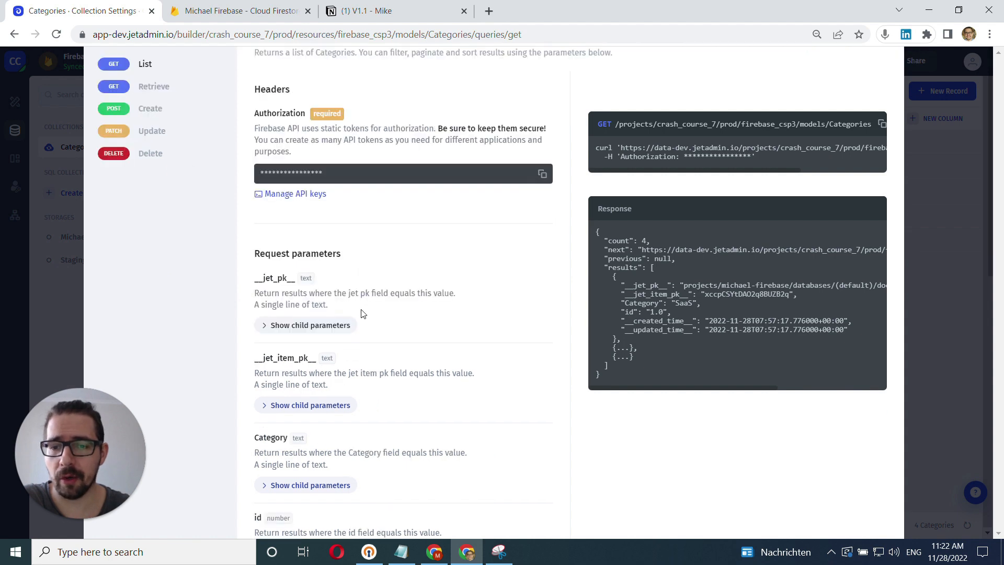
{"action": "scroll", "coordinate": [363, 289], "scroll_direction": "down", "scroll_amount": 2}
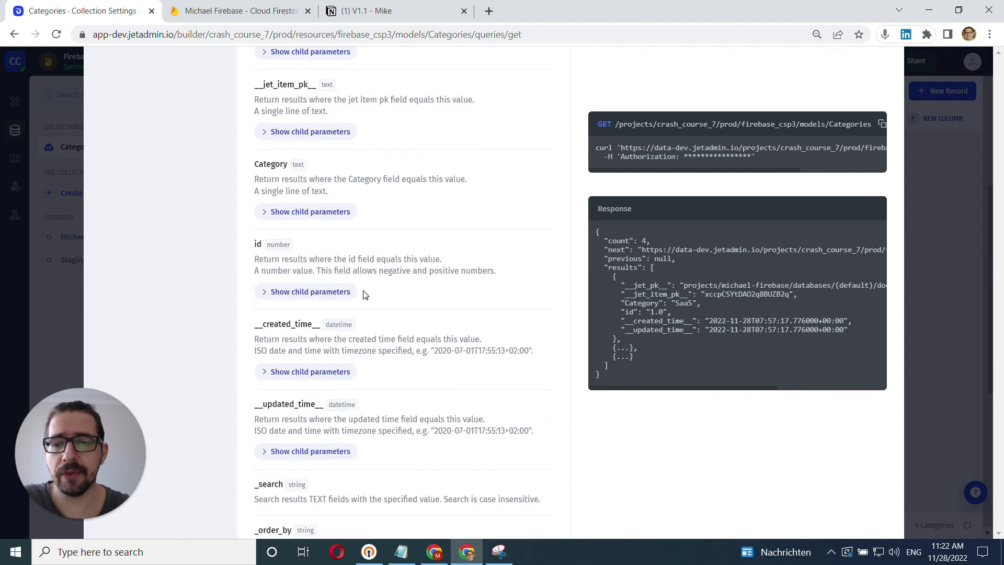
{"action": "scroll", "coordinate": [364, 292], "scroll_direction": "up", "scroll_amount": 6}
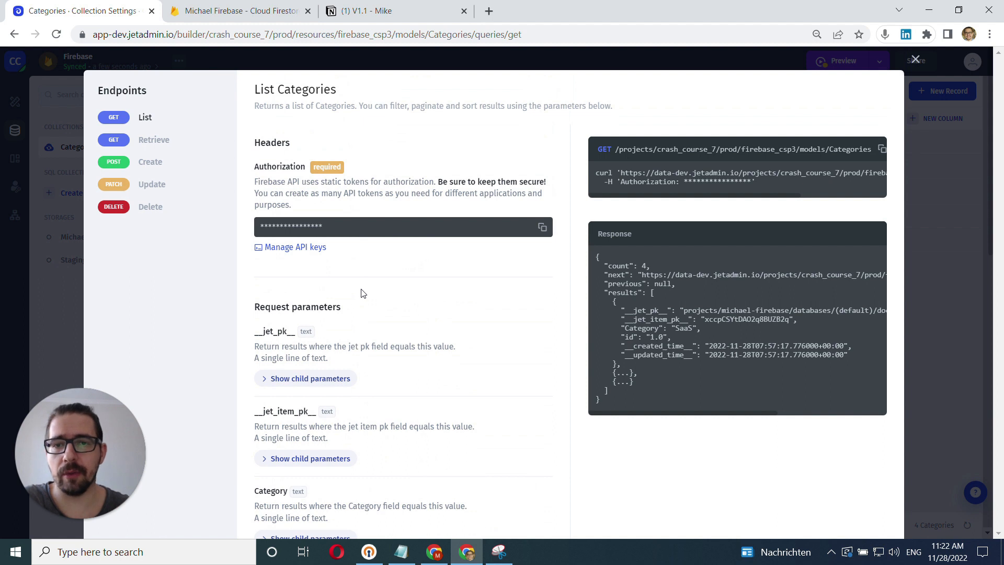